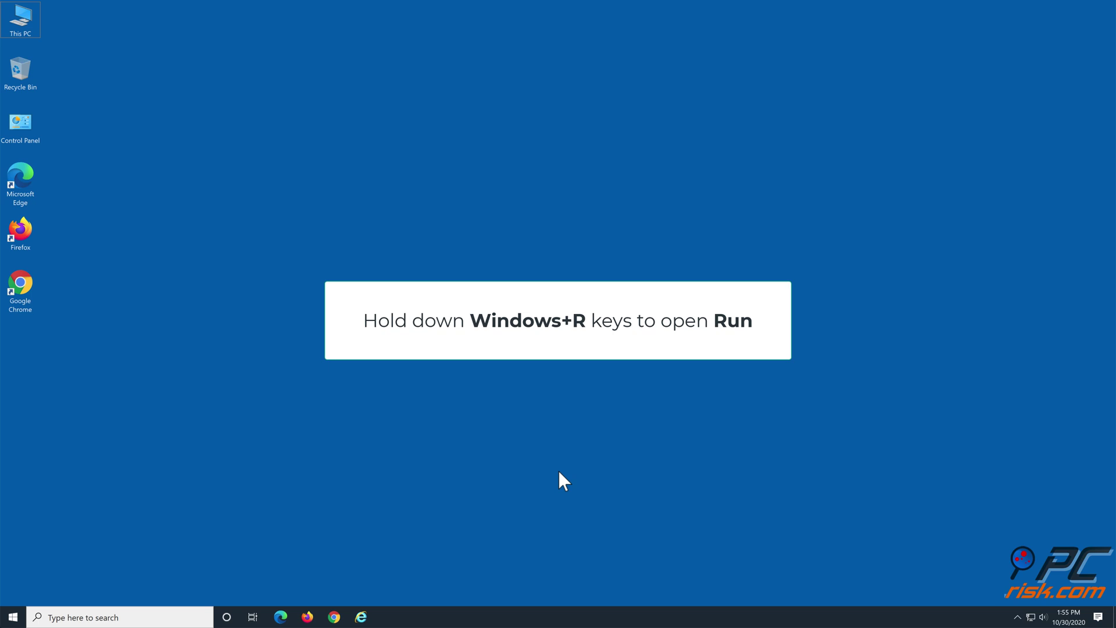
Bring up the Windows Run dialog with Win+R
key("super+r")
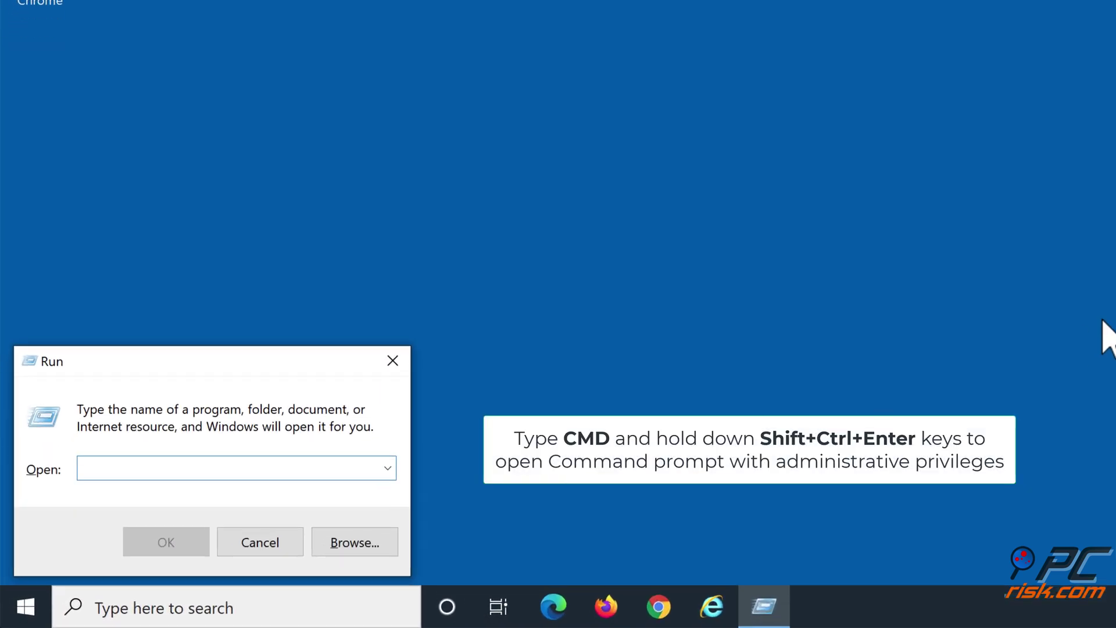
type("cmd")
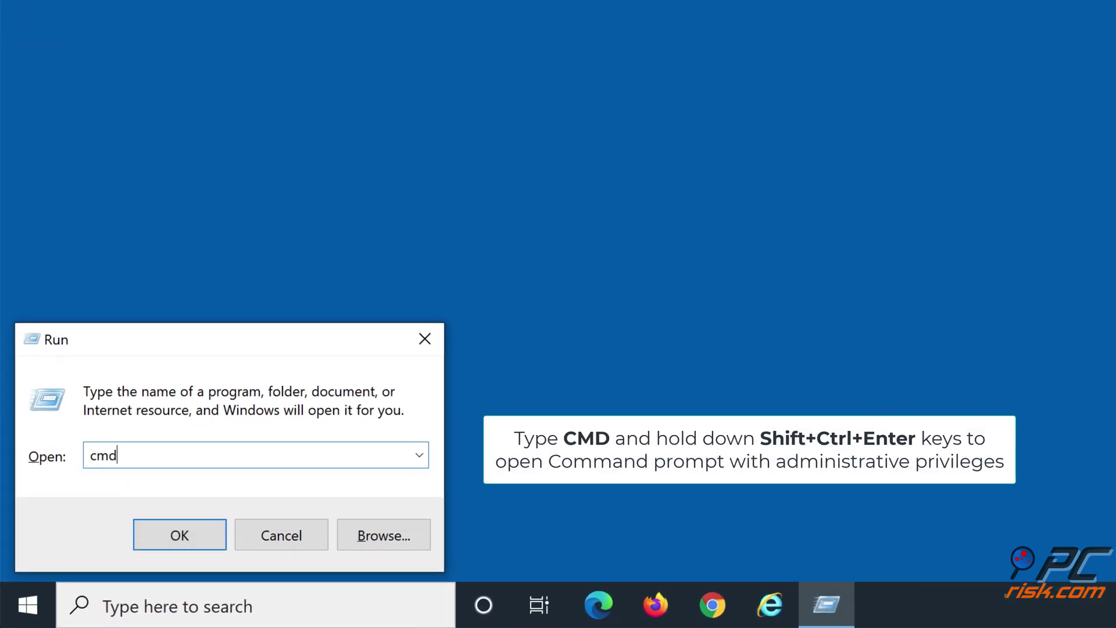
Launch cmd from the Run dialog as administrator with Ctrl+Shift+Enter
key("ctrl+shift+Return")
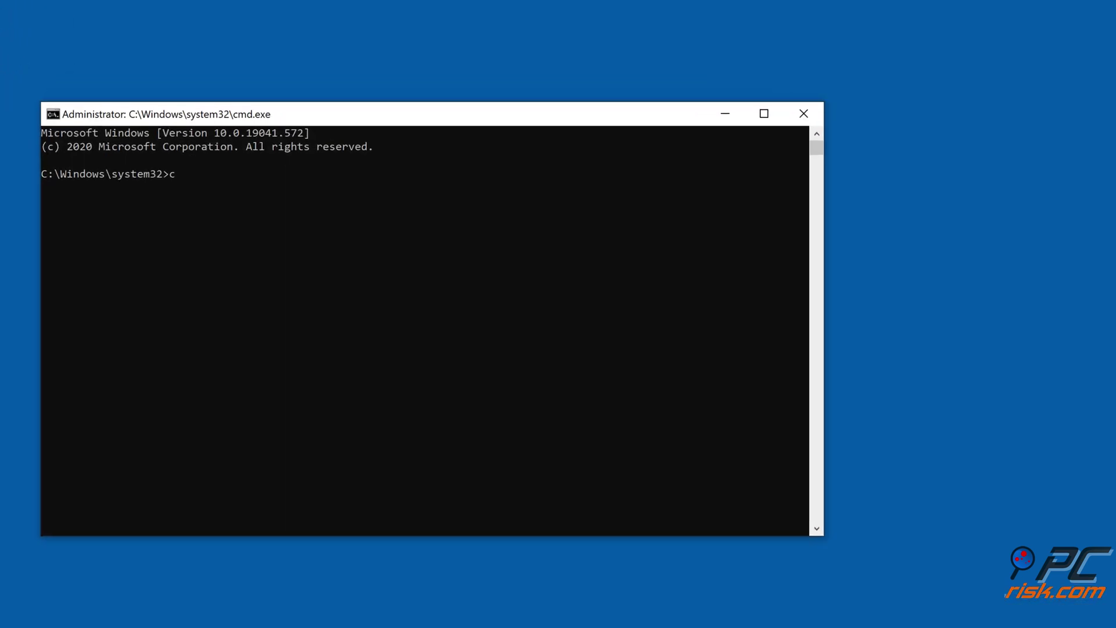
type("cd c")
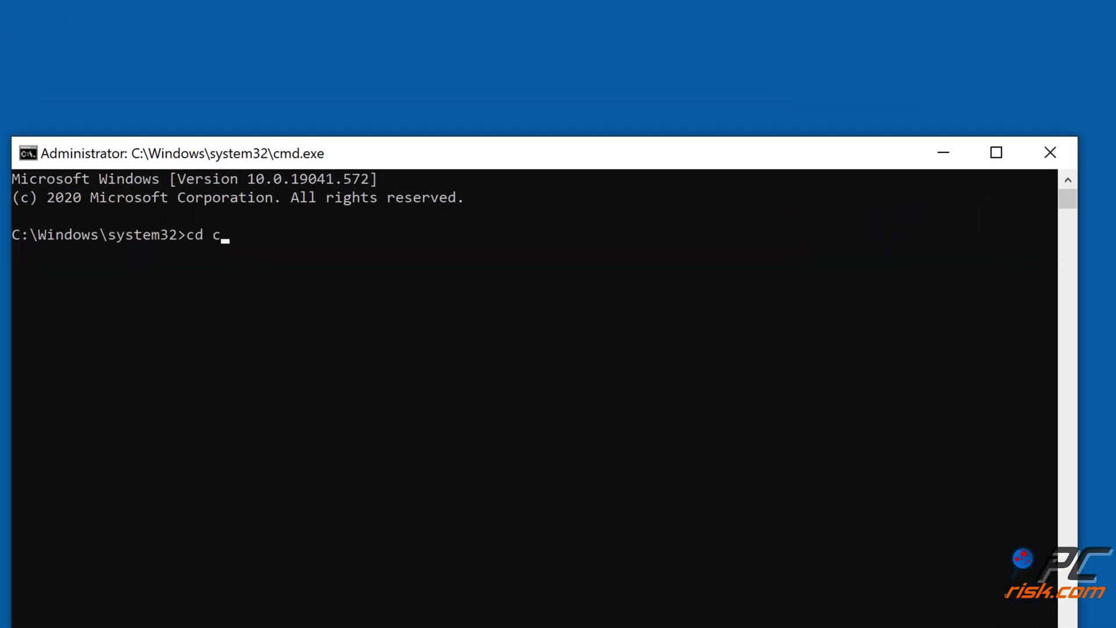
type(":\\wi")
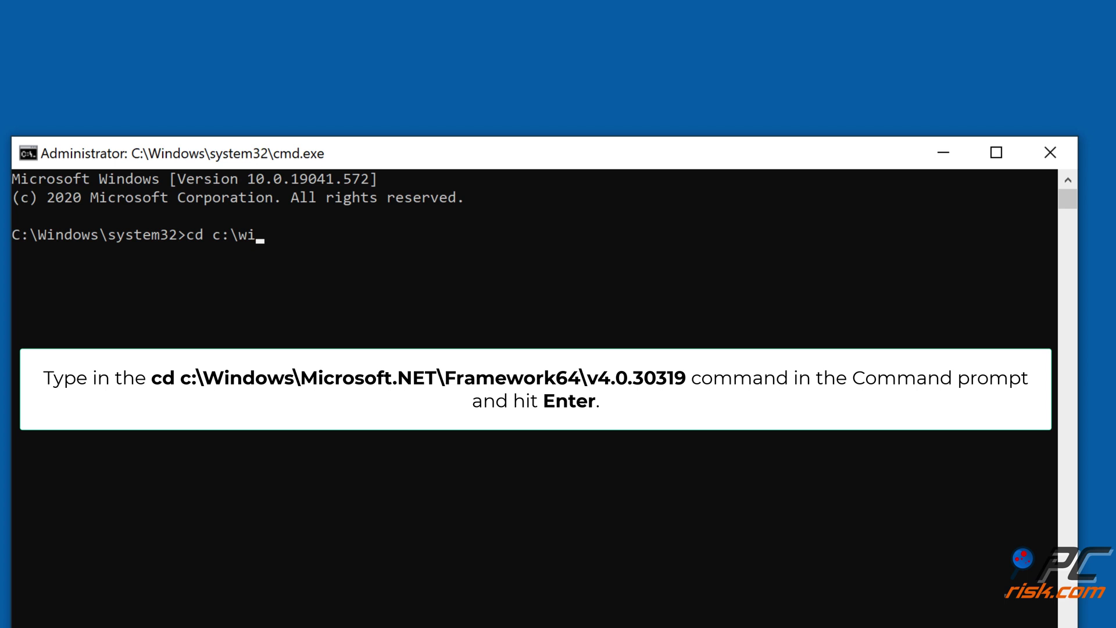
type("ndows\\micr")
type("osoft.net")
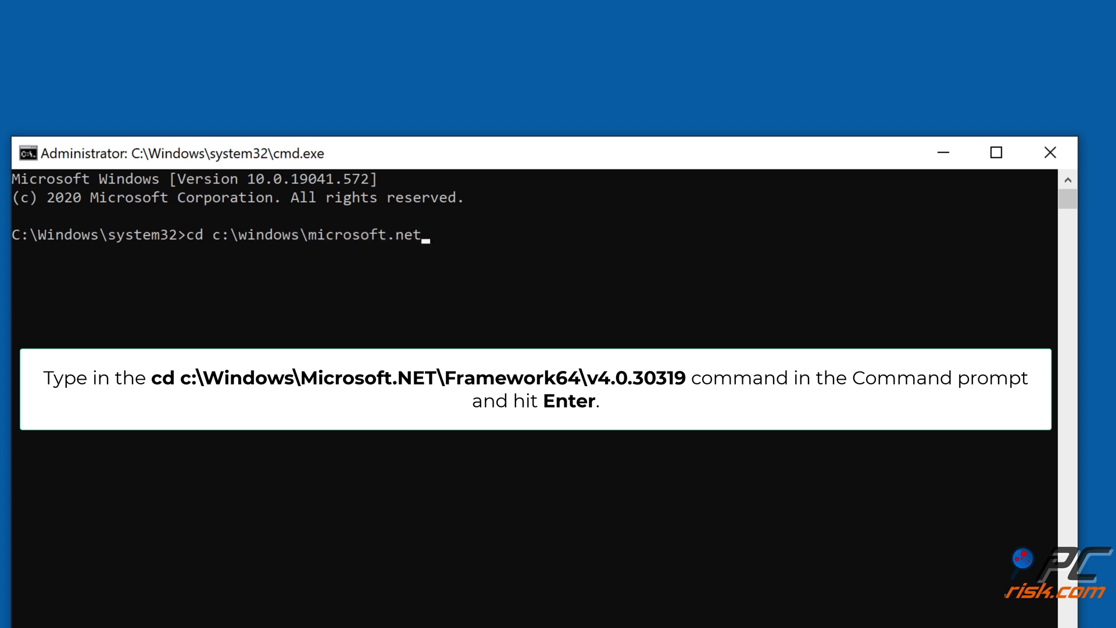
type("\\fram")
type("ework6")
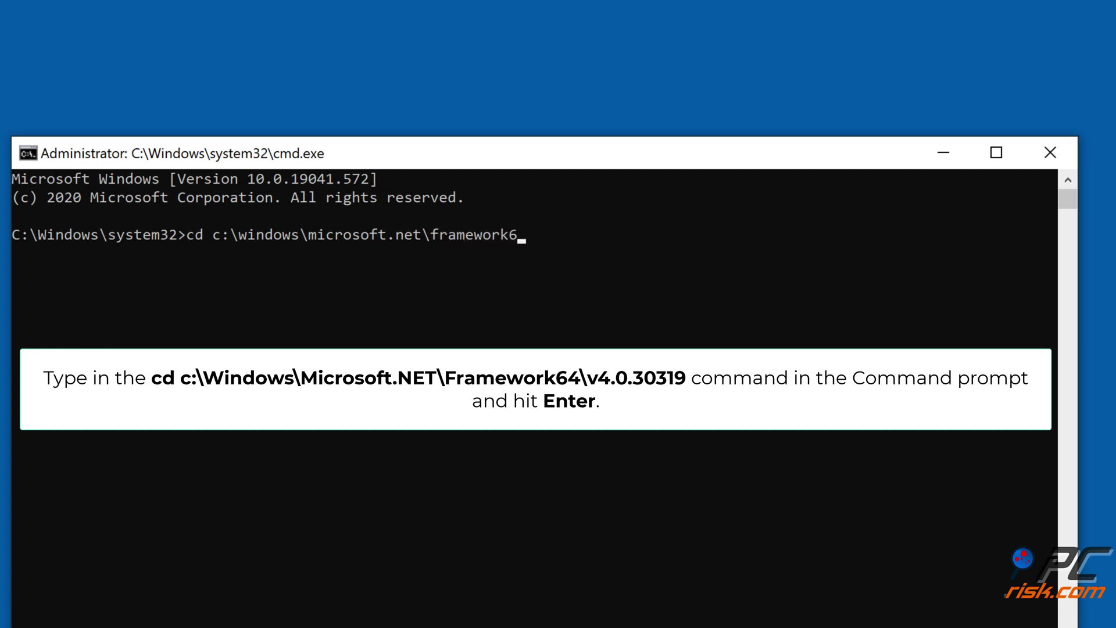
type("4\\")
type("v4.")
type("0.3")
type("0319")
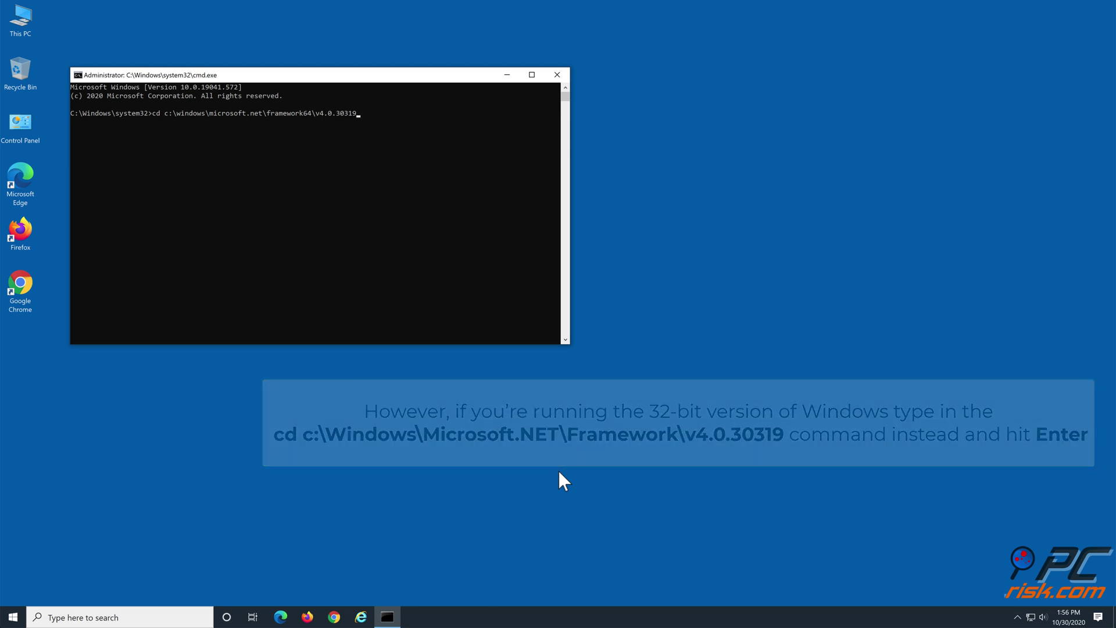
Enter the Framework64 v4.0.30319 folder, run ngen.exe executequeueditems, and close the prompt
key("Return")
type("n")
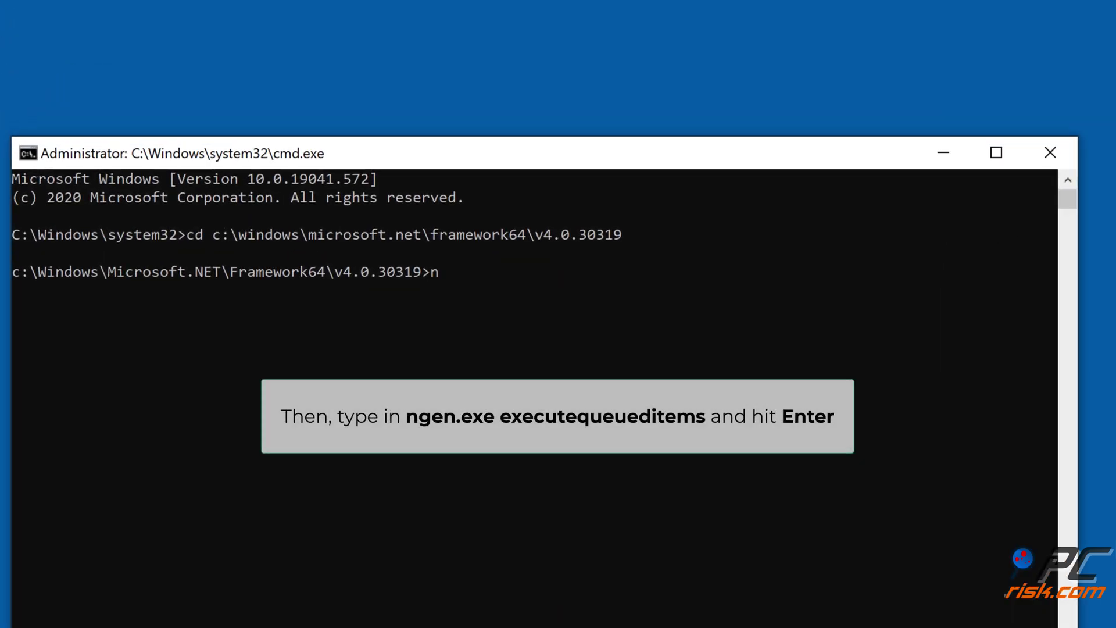
type("gen.exe")
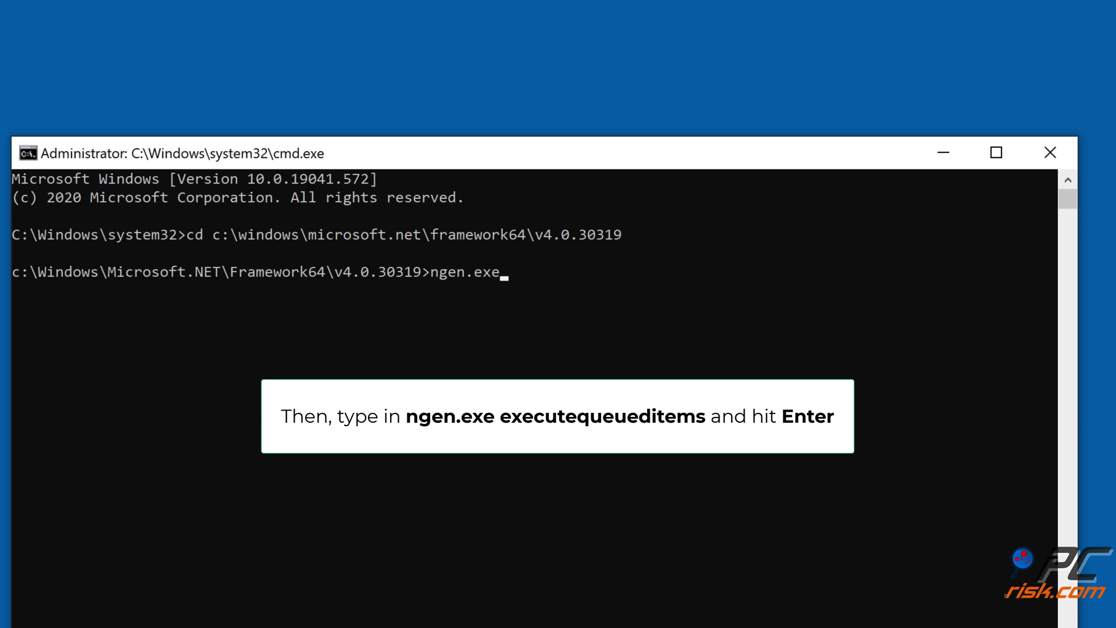
type(" executequ")
type("euedi")
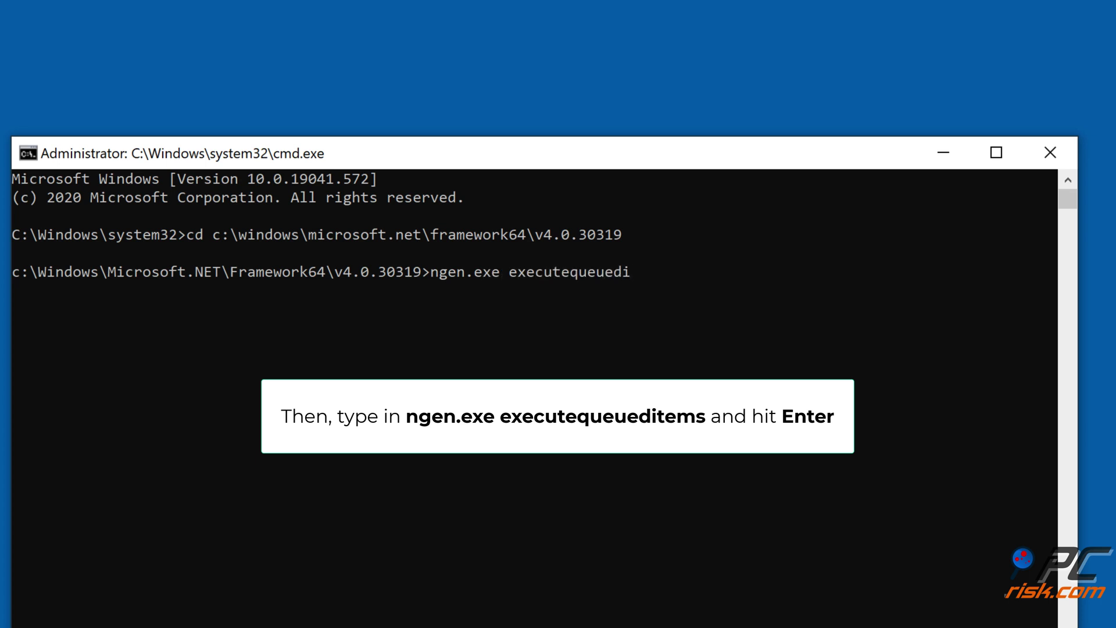
type("tems")
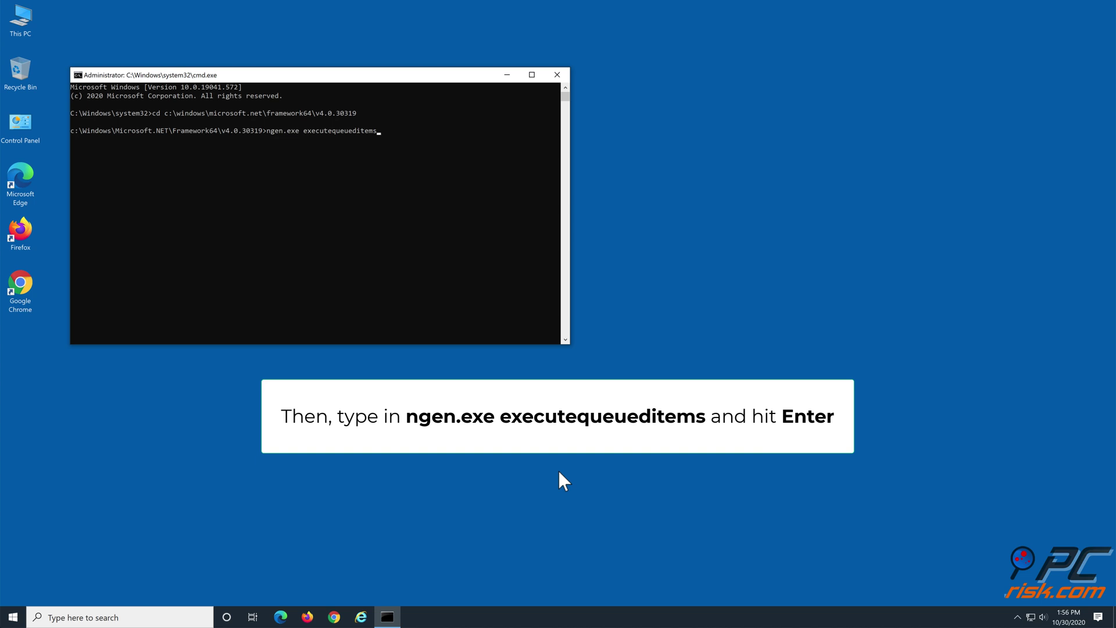
key("Return")
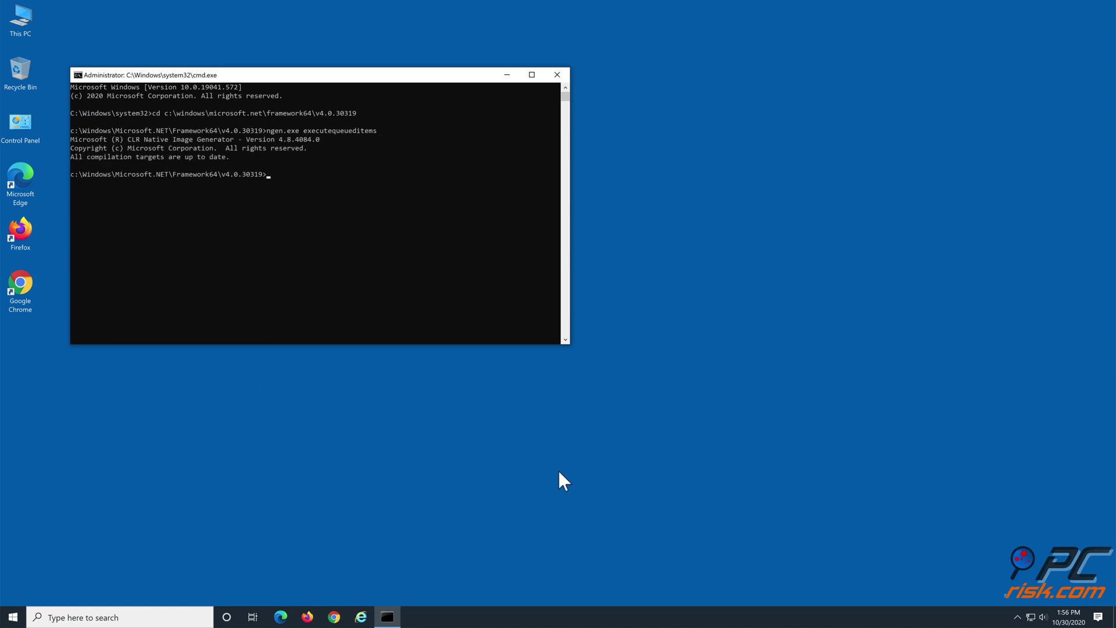
left_click(557, 74)
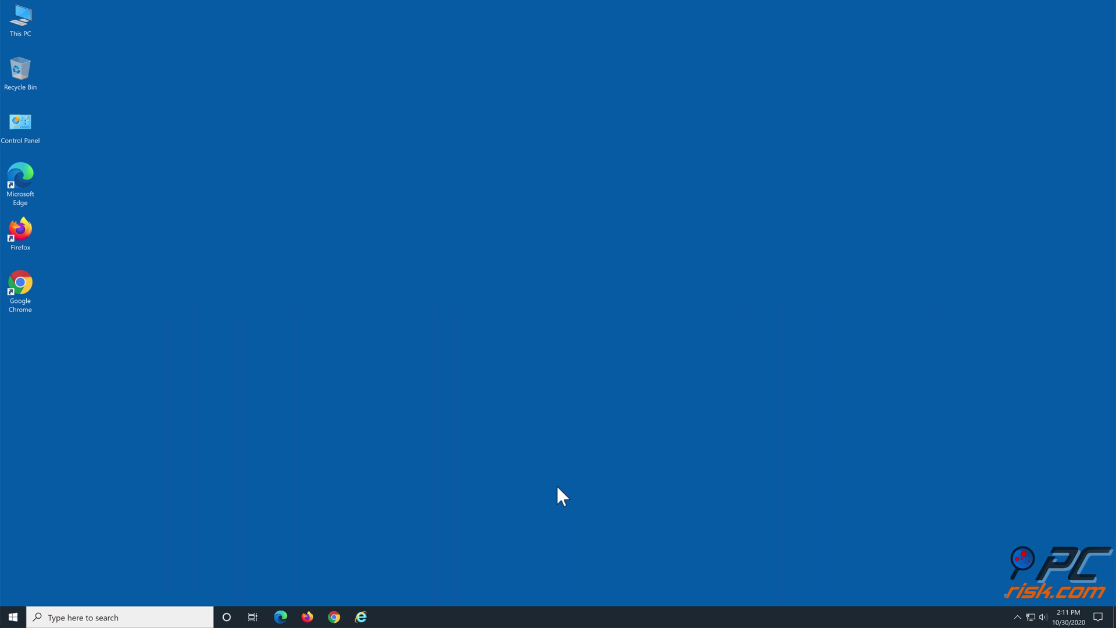
Switch to Microsoft Edge from the taskbar
left_click(280, 618)
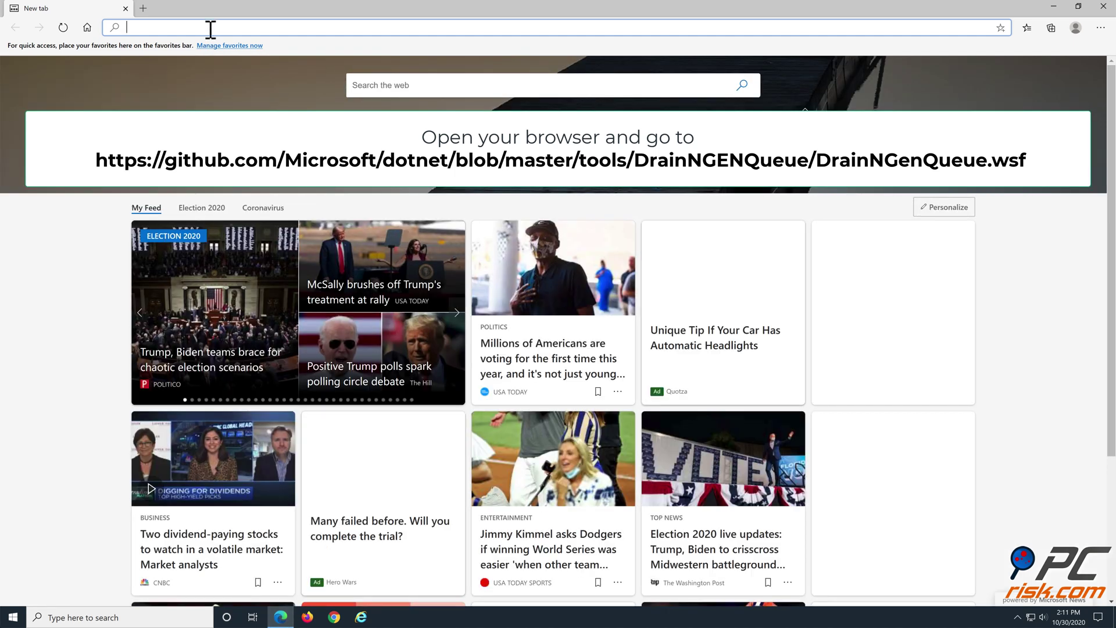
type("https://github.com/Microsoft/dotnet/blob/master/tools/DrainNGENQueue/DrainNGenQueue.wsf")
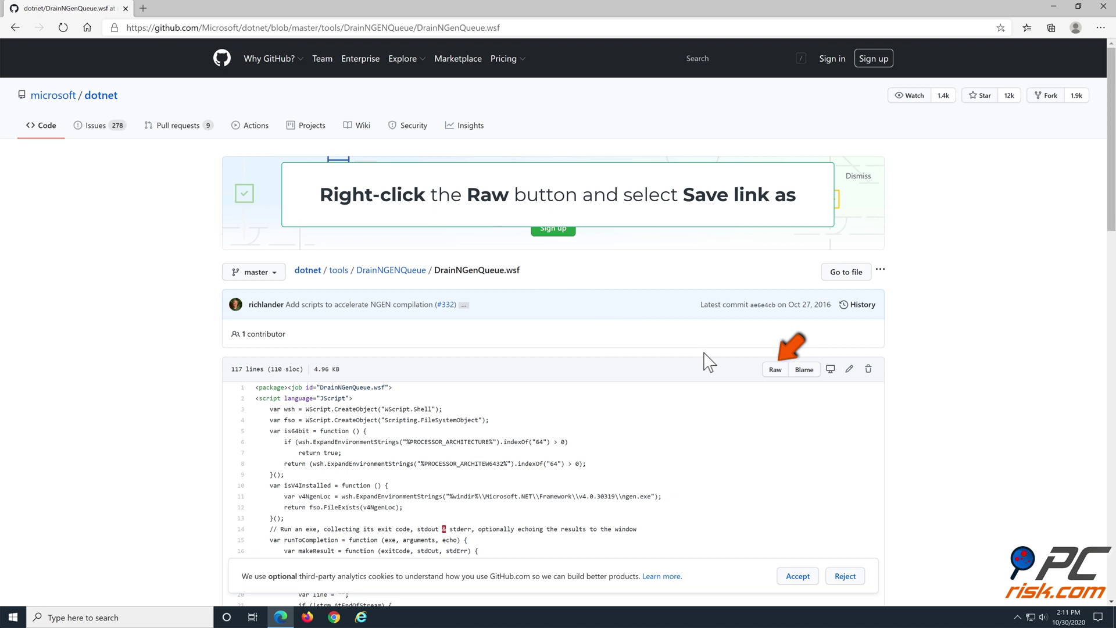
Save the raw DrainNGenQueue.wsf link to Downloads and show it in its folder
right_click(784, 379)
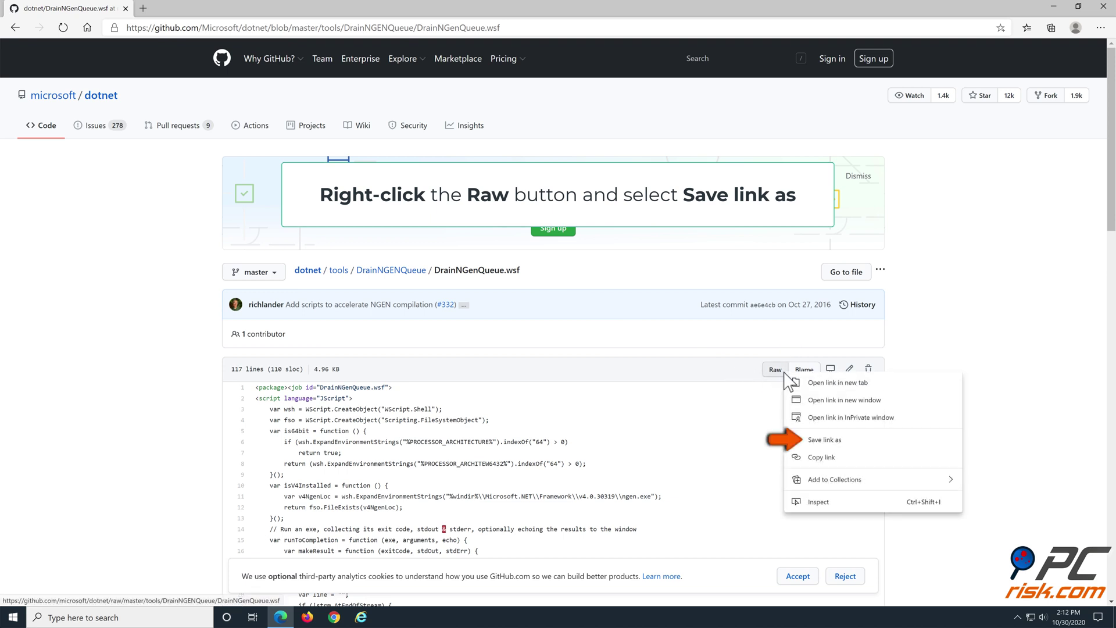
left_click(851, 441)
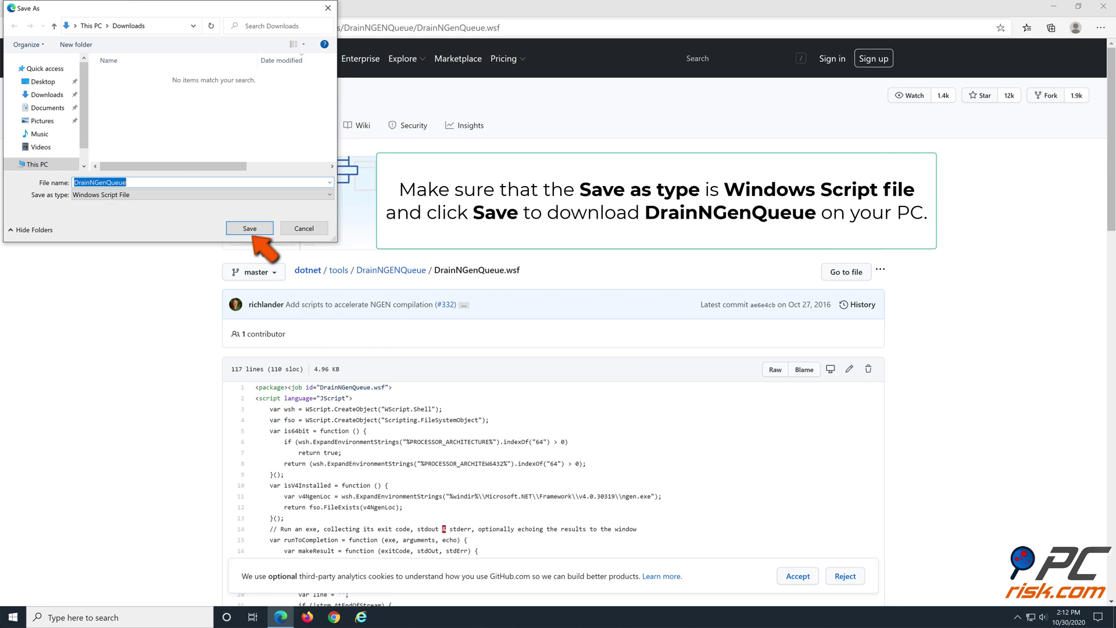
left_click(251, 229)
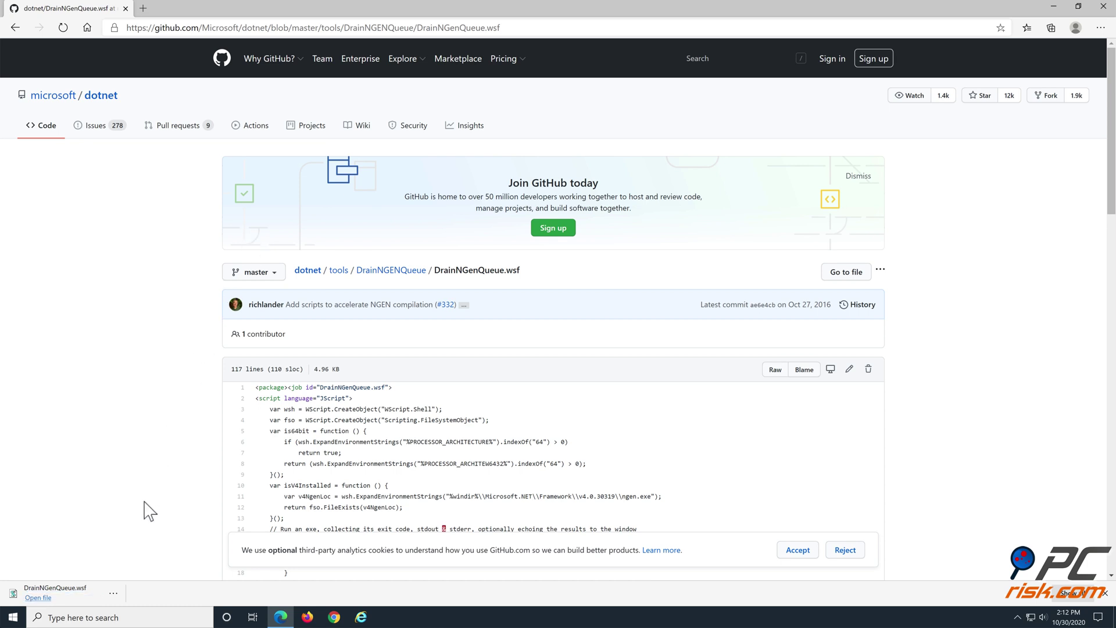
left_click(114, 596)
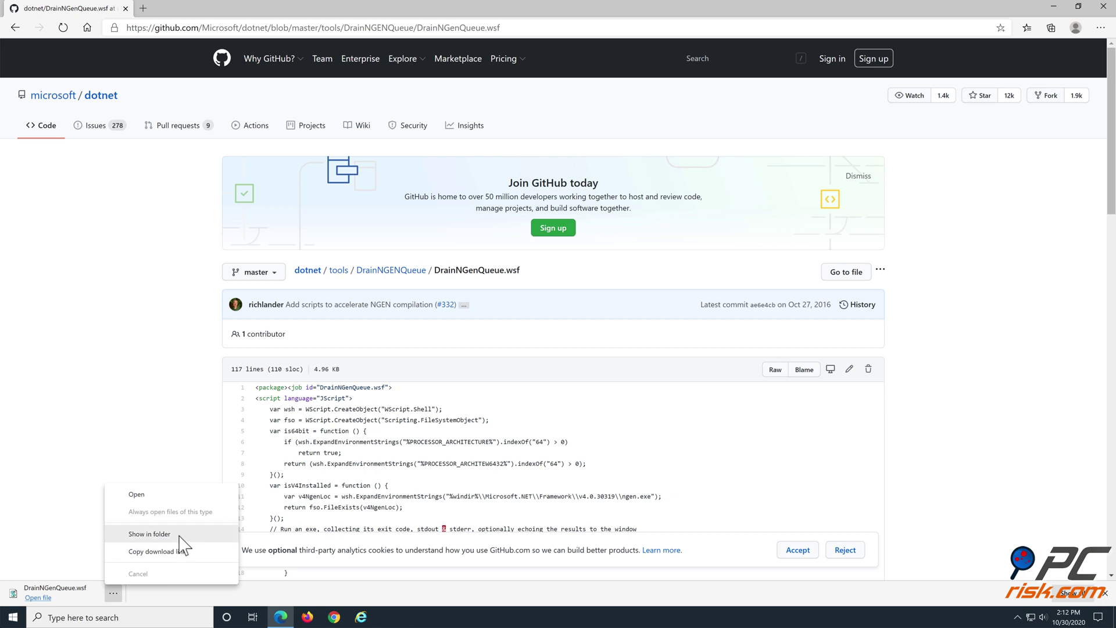
left_click(149, 534)
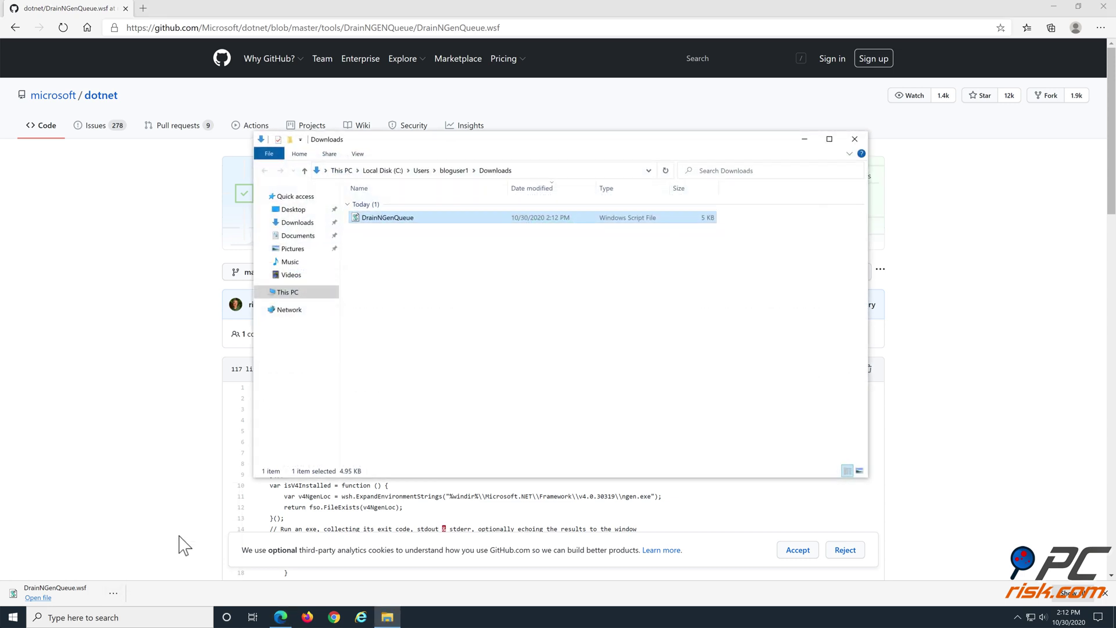
Run DrainNGenQueue.wsf from Downloads, confirming Open on the security warning
double_click(387, 220)
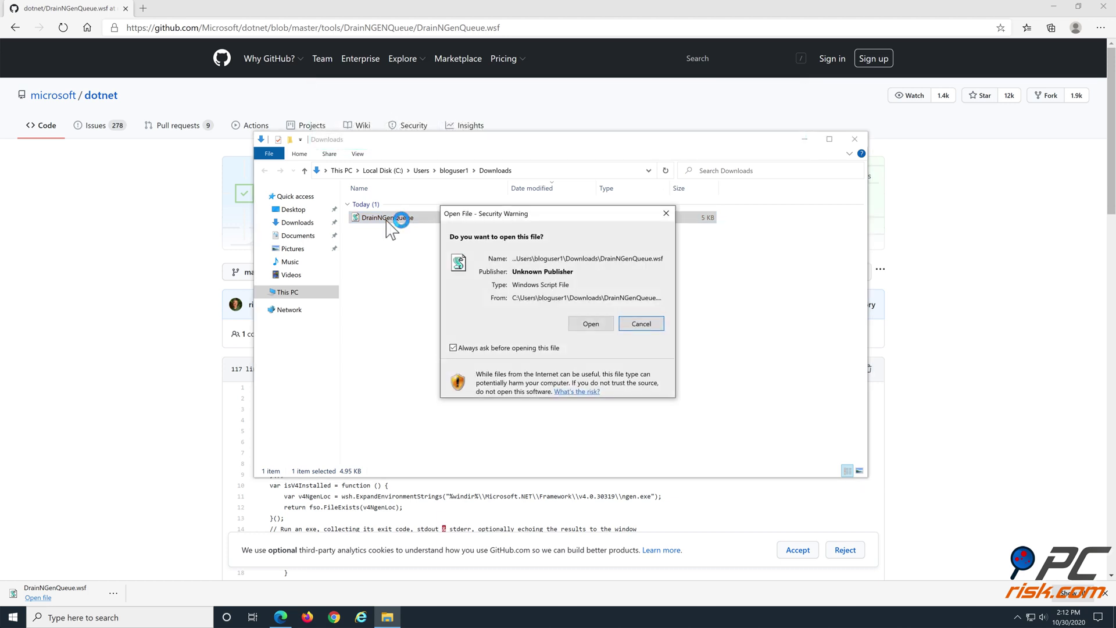
left_click(590, 324)
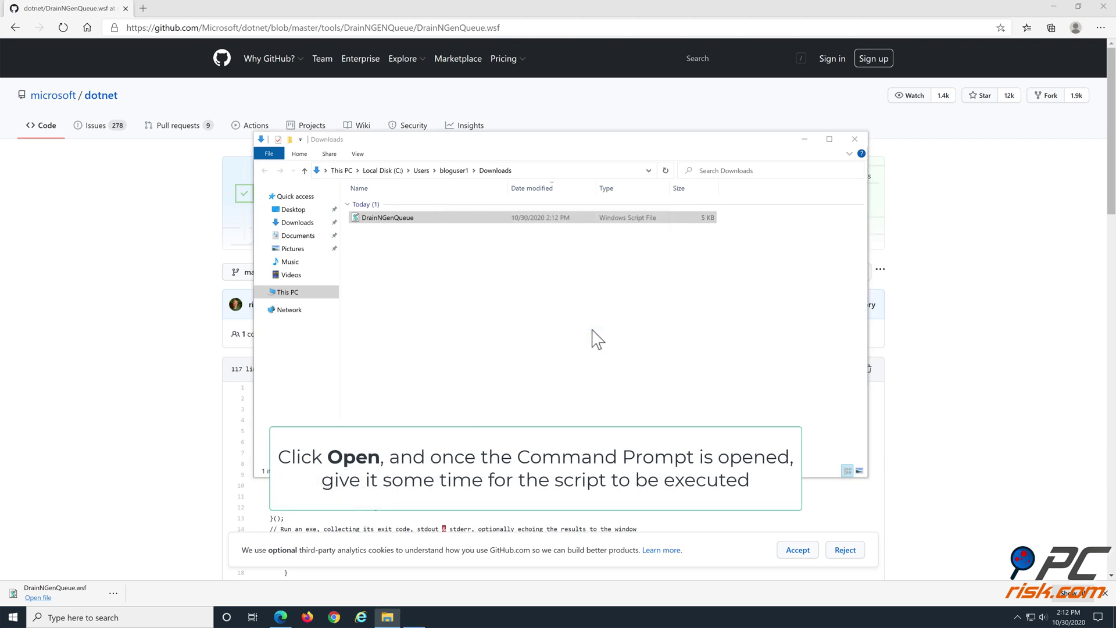